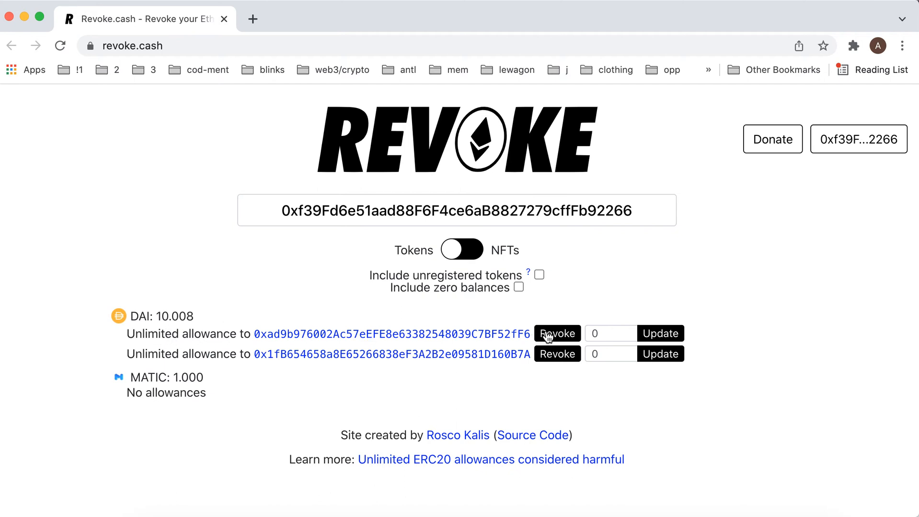
# - Try the Update control on DAI's first spender, toggle NFTs and back to Tokens, then return to the Revoke.cash tab
pyautogui.click(599, 332)
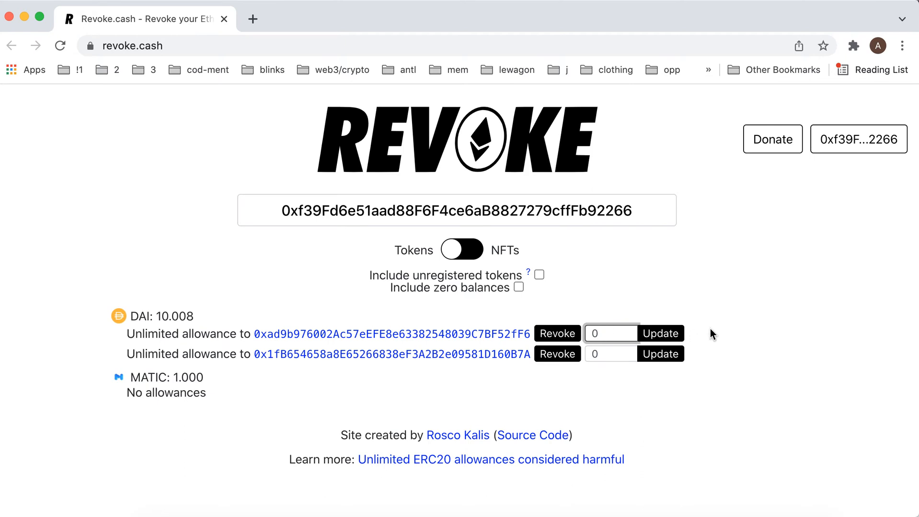
pyautogui.scroll(-1, 710, 330)
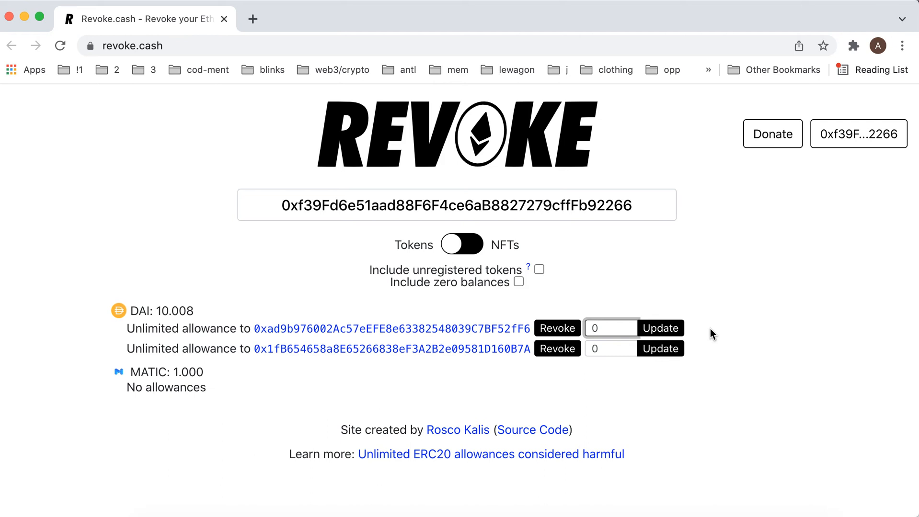
pyautogui.scroll(1, 710, 331)
pyautogui.click(461, 250)
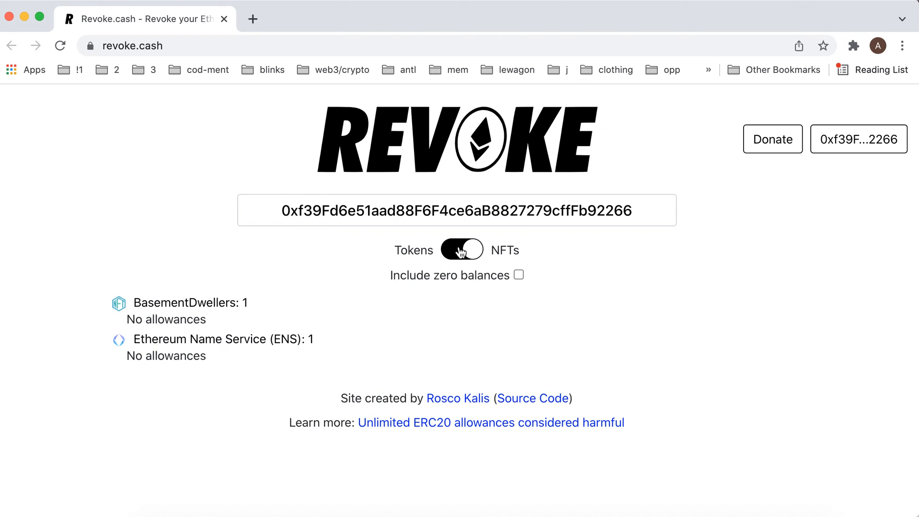
pyautogui.click(458, 255)
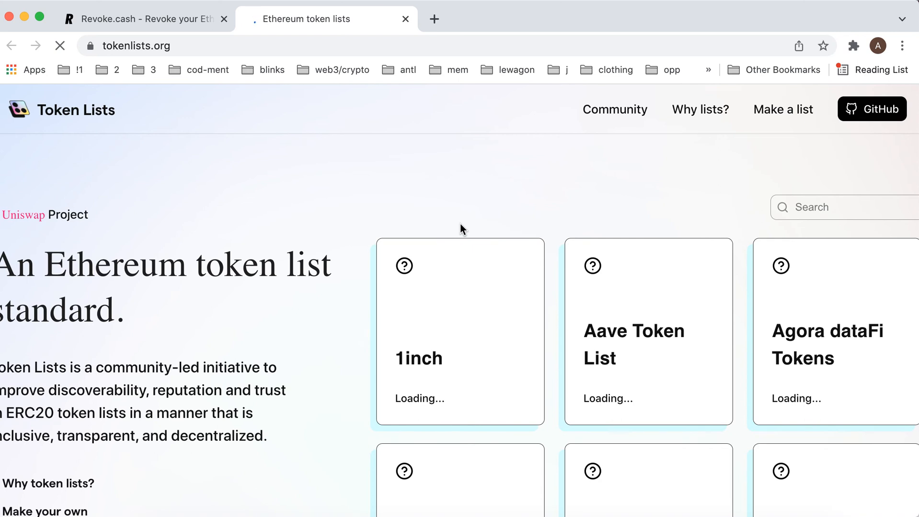
pyautogui.scroll(-1, 336, 232)
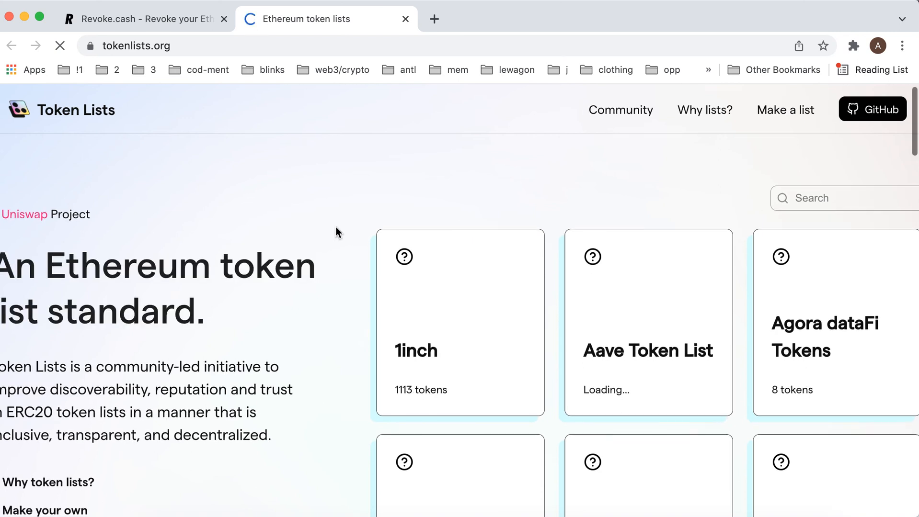
pyautogui.scroll(-3, 335, 231)
pyautogui.scroll(-5, 335, 232)
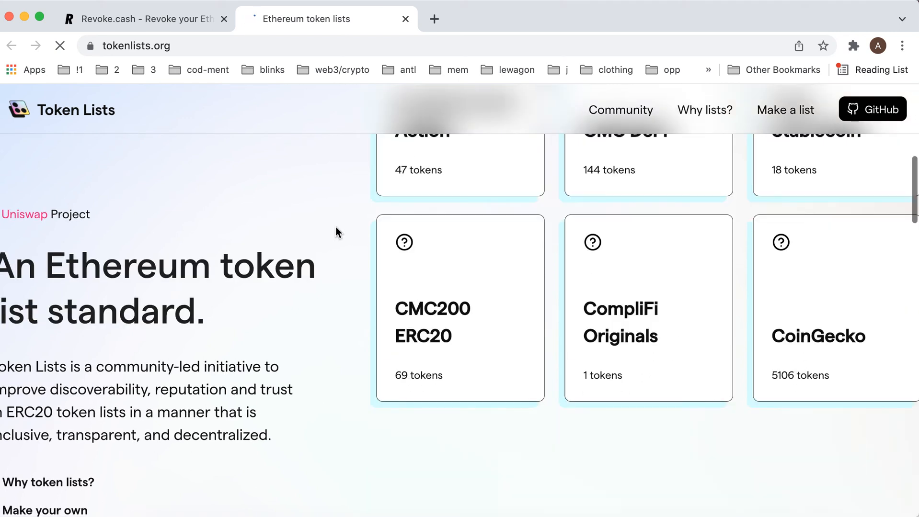
pyautogui.scroll(-3, 335, 232)
pyautogui.scroll(-5, 335, 231)
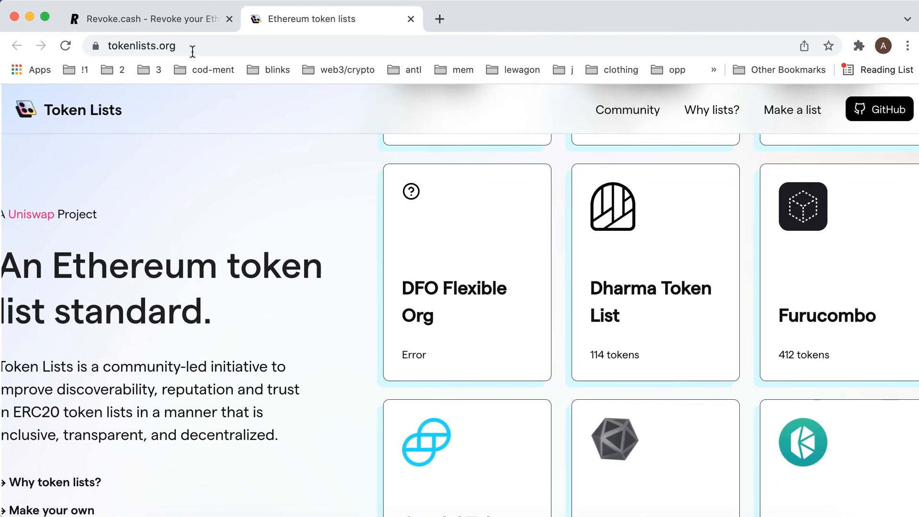
pyautogui.click(151, 23)
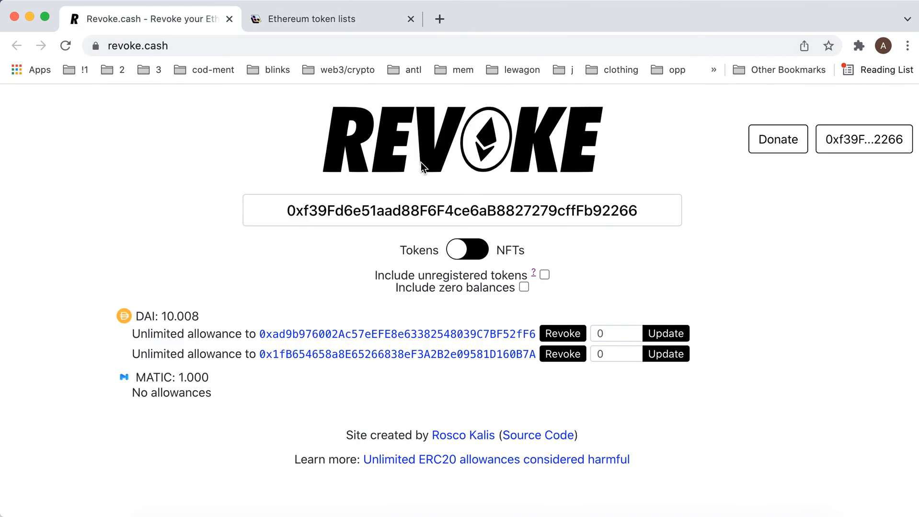
# - Include unregistered tokens in the list and follow the 'Unlimited ERC20 allowances considered harmful' link
pyautogui.click(543, 274)
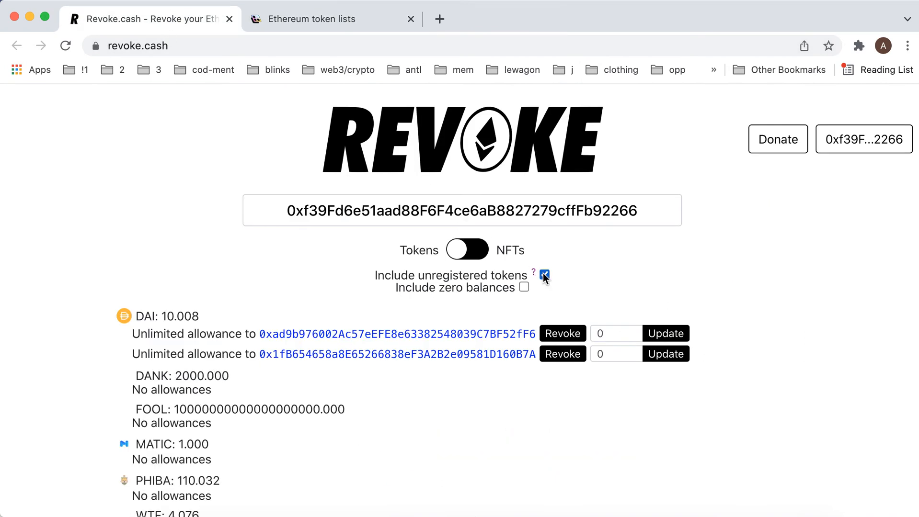
pyautogui.scroll(-3, 649, 274)
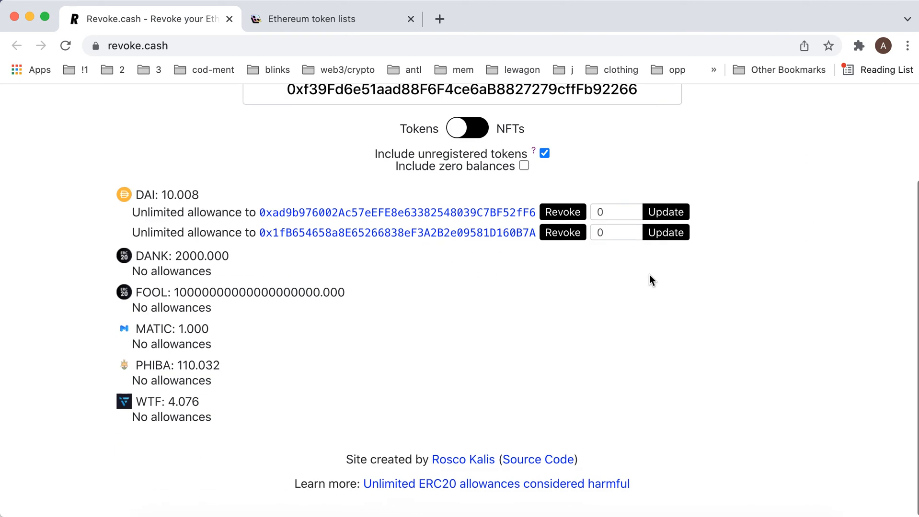
pyautogui.scroll(3, 649, 275)
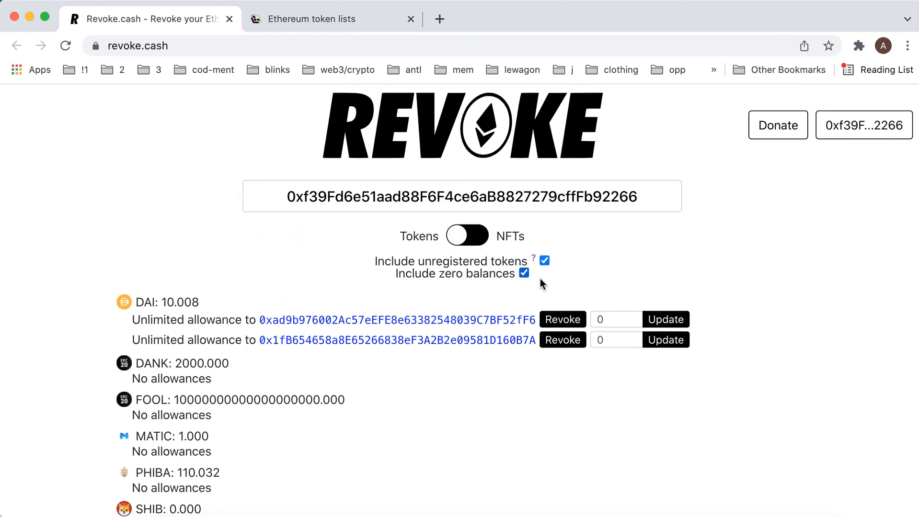
pyautogui.scroll(-2, 692, 278)
pyautogui.scroll(-2, 693, 280)
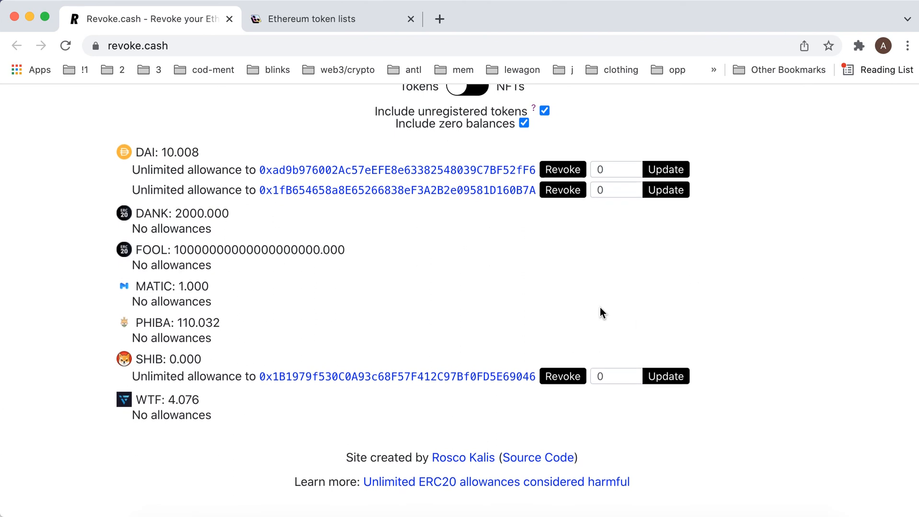
pyautogui.click(493, 490)
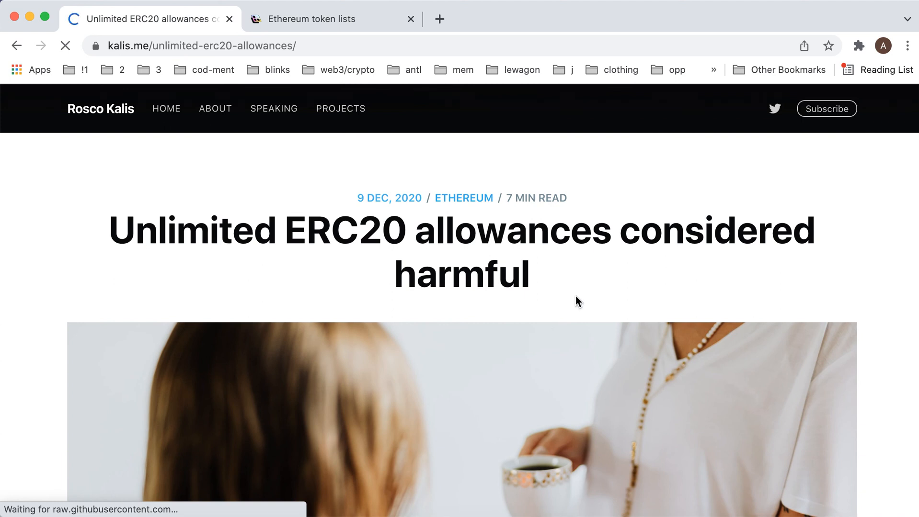
pyautogui.scroll(-5, 576, 301)
pyautogui.scroll(-3, 576, 296)
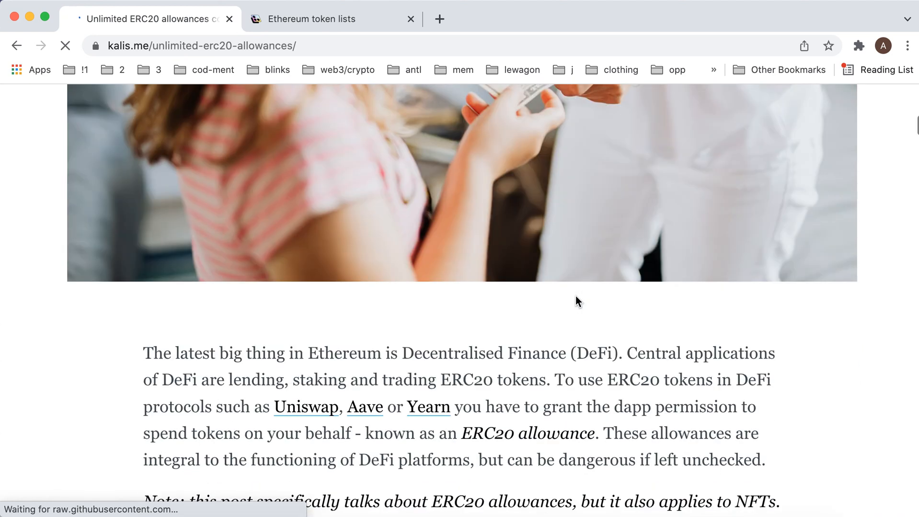
pyautogui.scroll(-2, 575, 296)
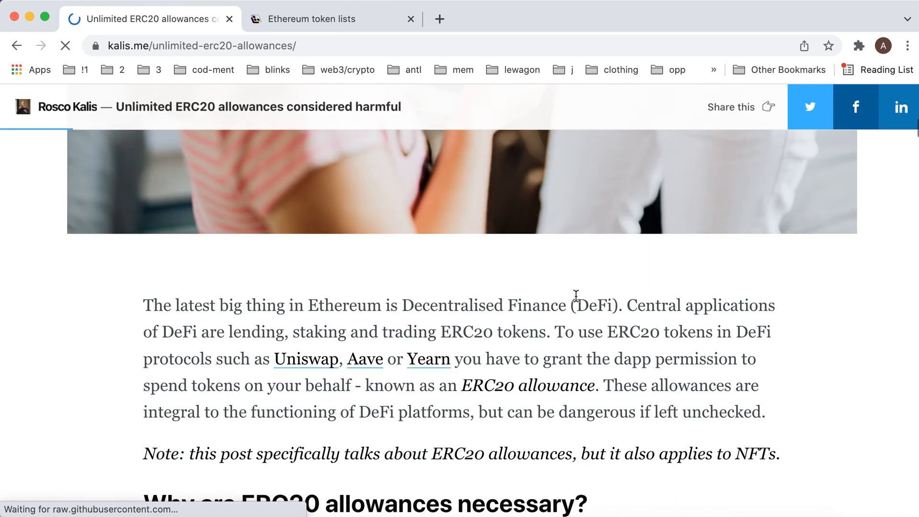
pyautogui.scroll(-2, 576, 296)
pyautogui.scroll(-3, 576, 299)
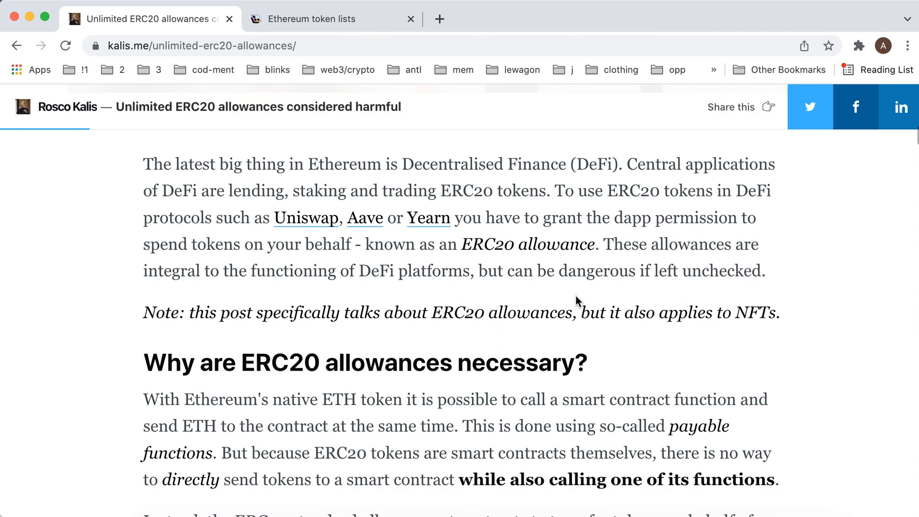
pyautogui.scroll(-1, 575, 300)
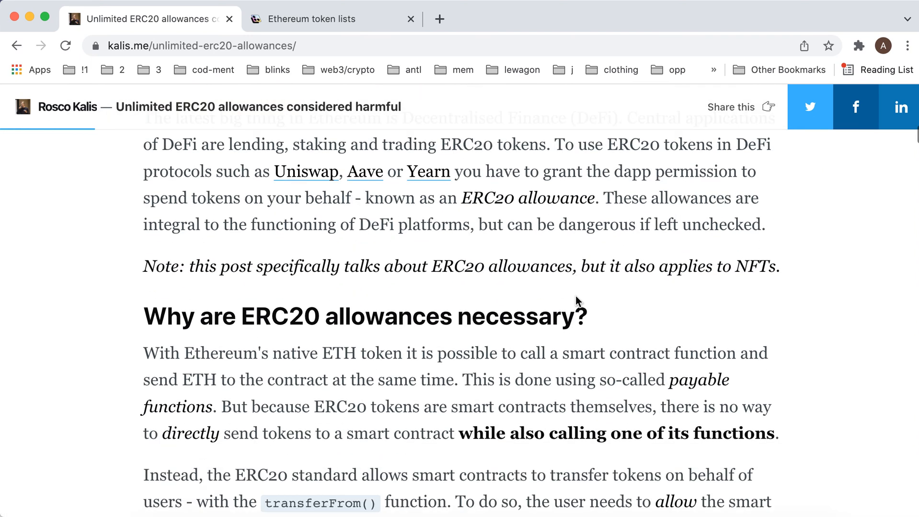
pyautogui.scroll(-2, 576, 300)
pyautogui.scroll(-5, 576, 300)
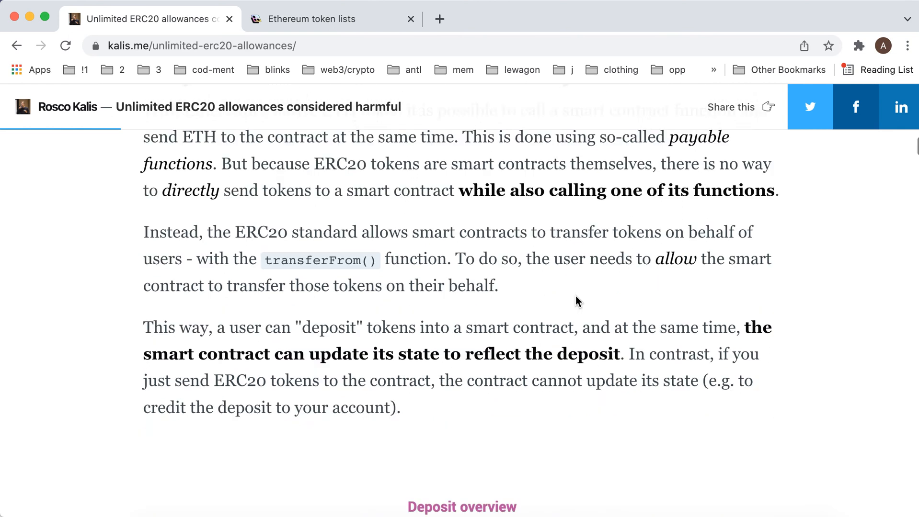
pyautogui.scroll(-3, 576, 300)
pyautogui.scroll(-1, 576, 297)
pyautogui.scroll(-5, 576, 297)
pyautogui.scroll(-7, 575, 297)
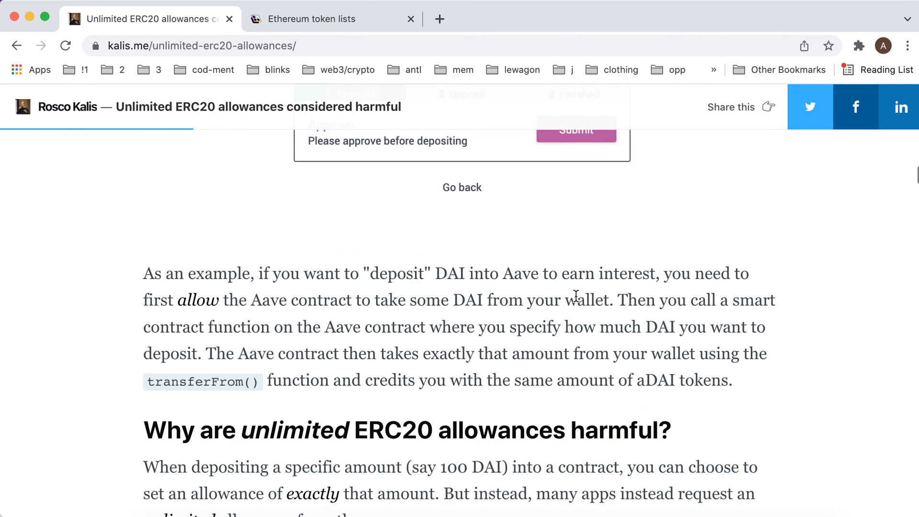
pyautogui.scroll(-3, 575, 297)
pyautogui.scroll(-5, 575, 297)
pyautogui.scroll(-7, 576, 297)
pyautogui.scroll(-8, 577, 296)
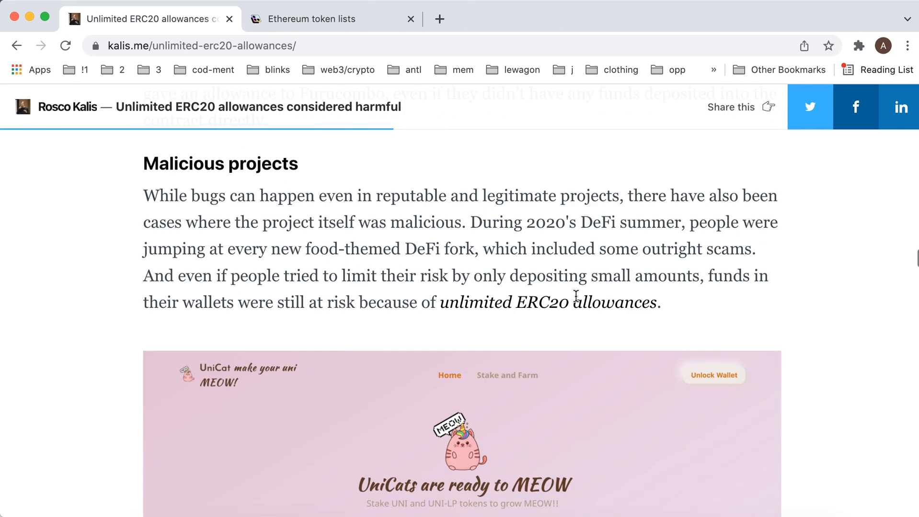
# - Go back from the kalis.me article to the Revoke.cash allowances page
pyautogui.click(17, 46)
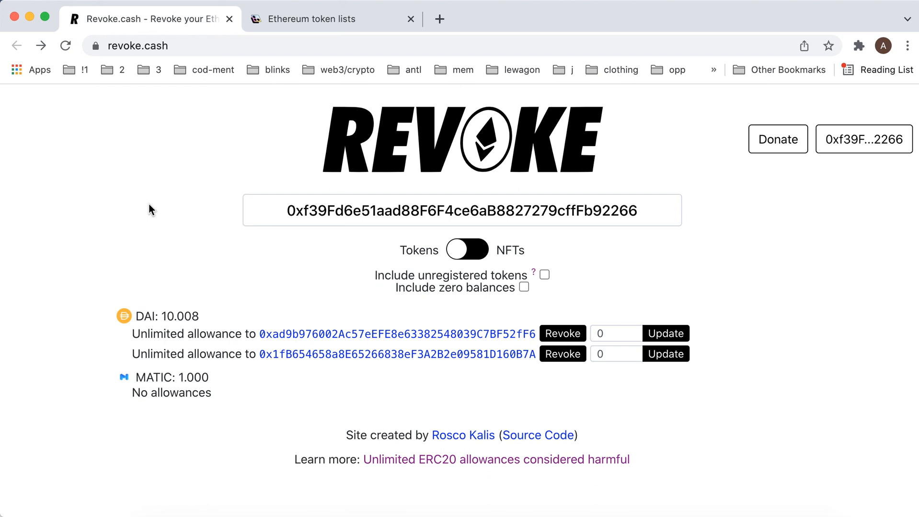
pyautogui.click(467, 252)
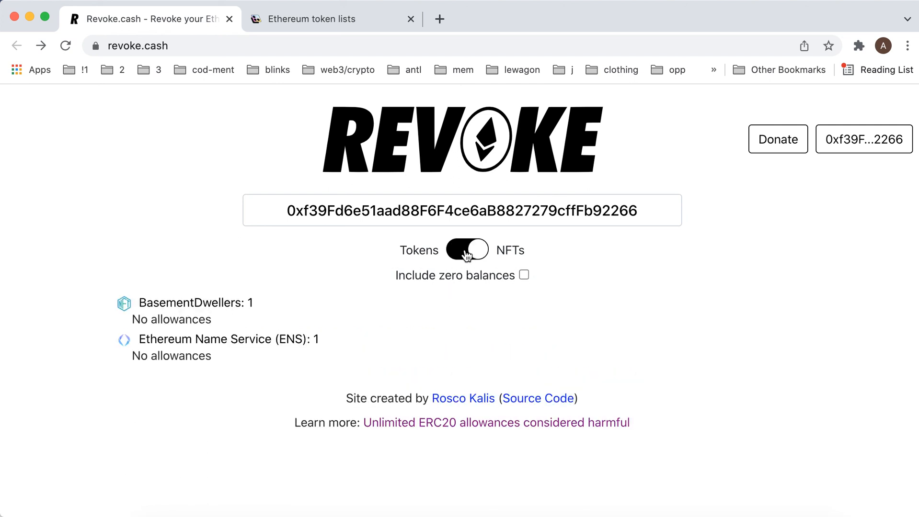
pyautogui.click(466, 251)
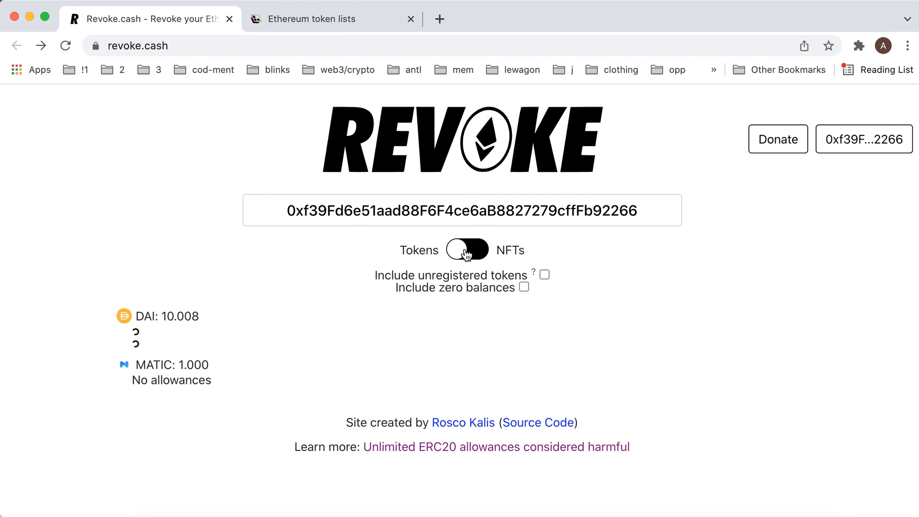